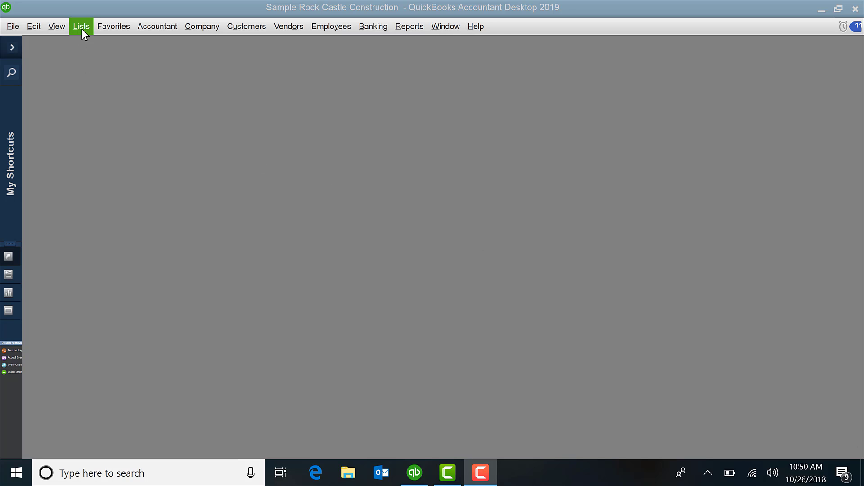
# Open the Payroll Item List from Lists, maximize it, and open its Payroll Item menu.
pyautogui.click(81, 28)
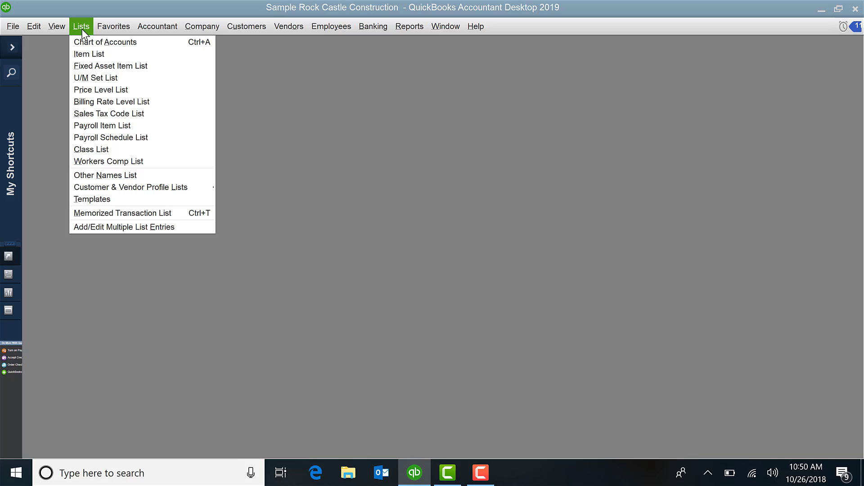
pyautogui.click(124, 127)
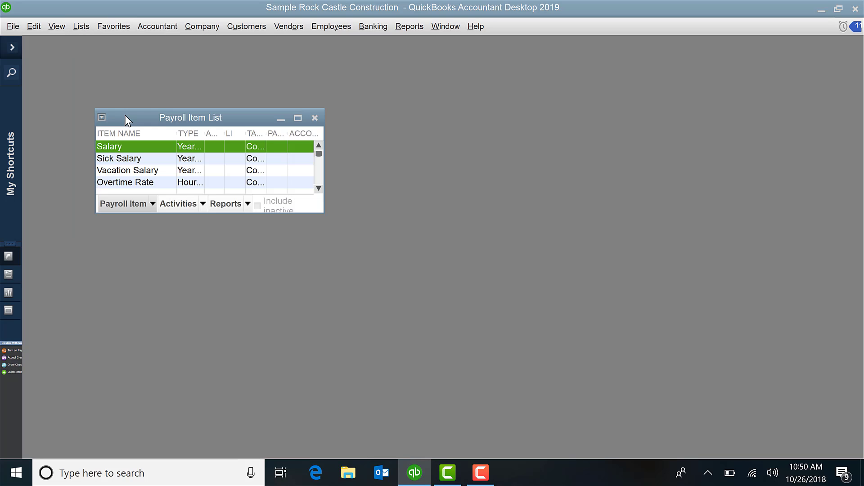
pyautogui.click(297, 119)
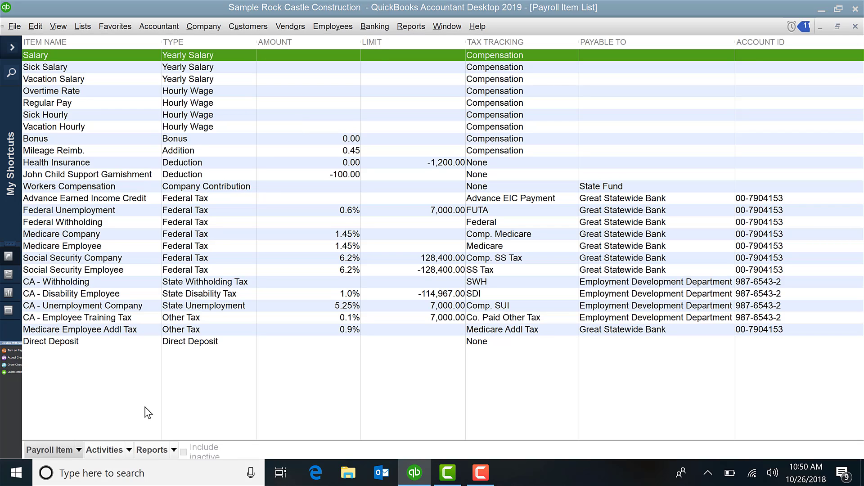
pyautogui.click(63, 449)
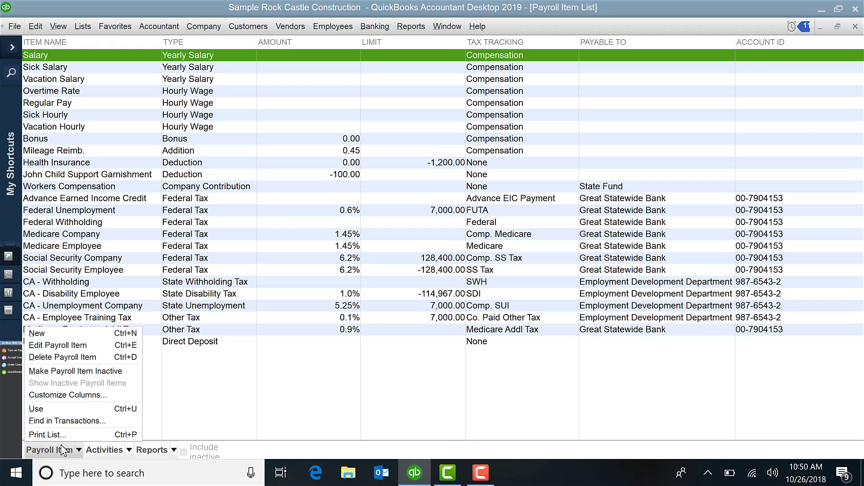
# Start a new Custom Setup Deduction item named 'Dan Child Support Garnishment'.
pyautogui.click(45, 333)
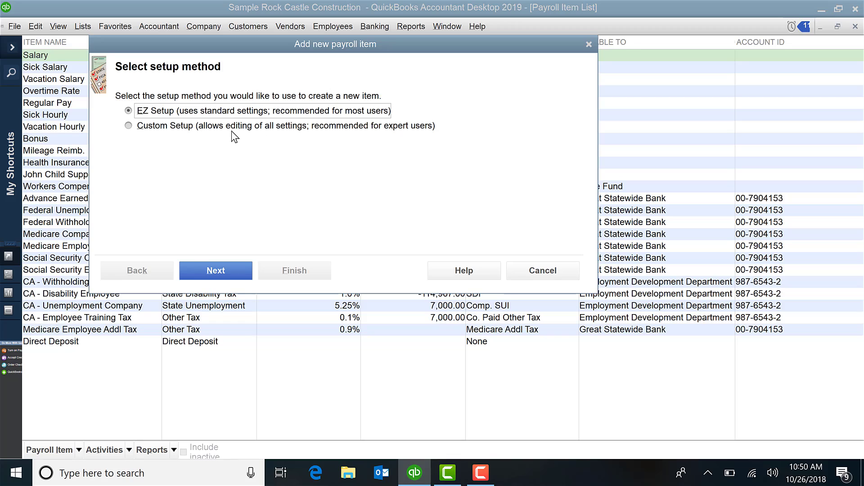
pyautogui.click(211, 128)
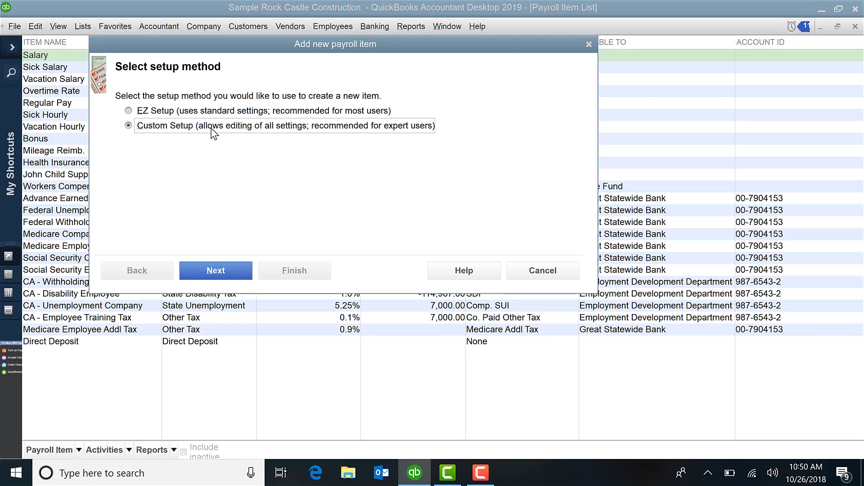
pyautogui.click(225, 266)
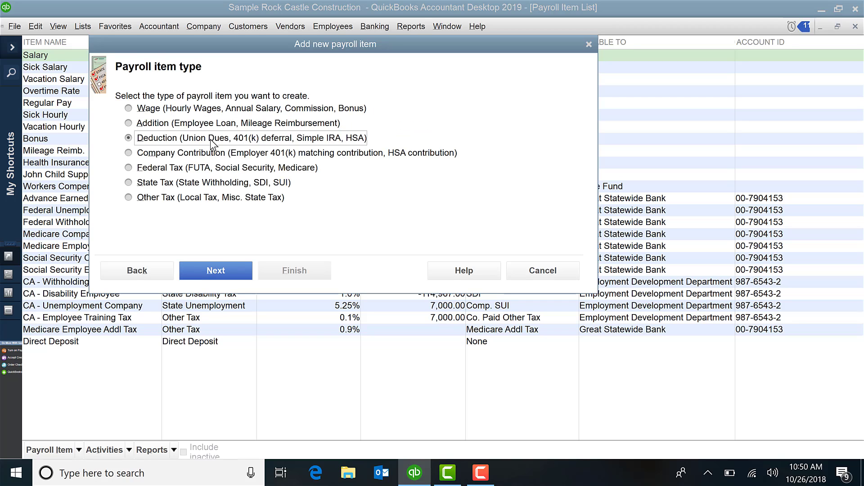
pyautogui.click(212, 272)
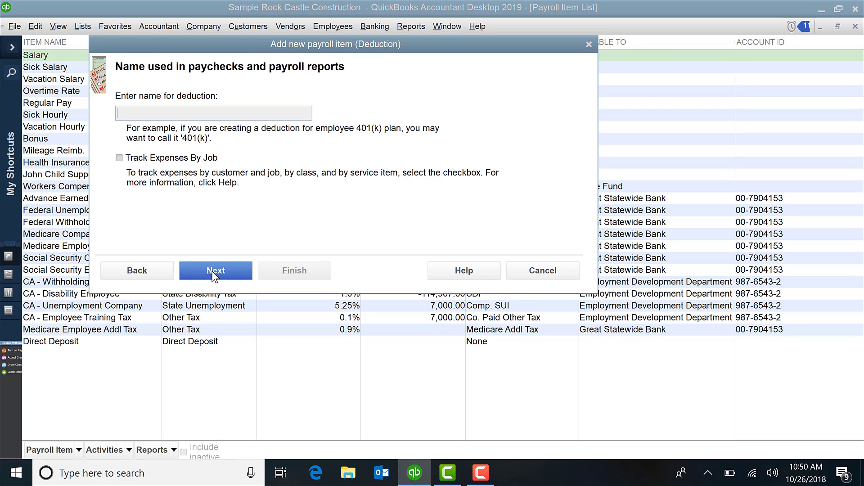
pyautogui.write('Dan Child Sup')
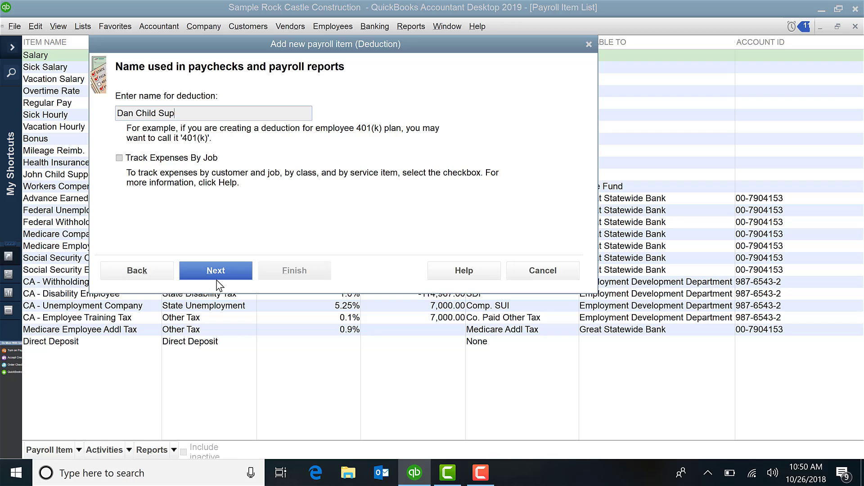
pyautogui.write('port Garnishment')
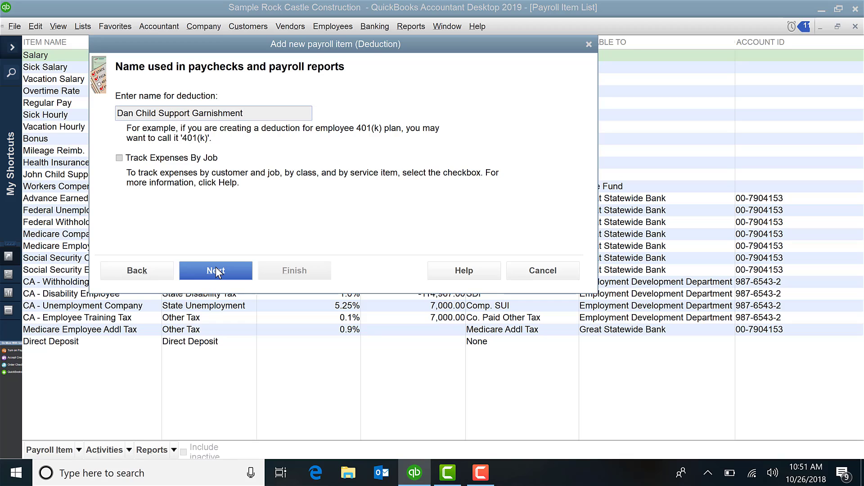
# Quick Add 'Child Support Agency' as the payee vendor and enter the agency account number.
pyautogui.click(216, 266)
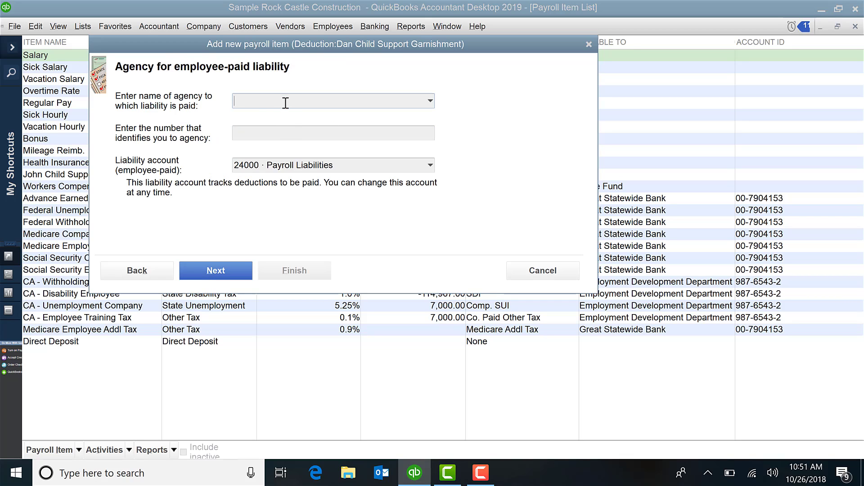
pyautogui.write('C')
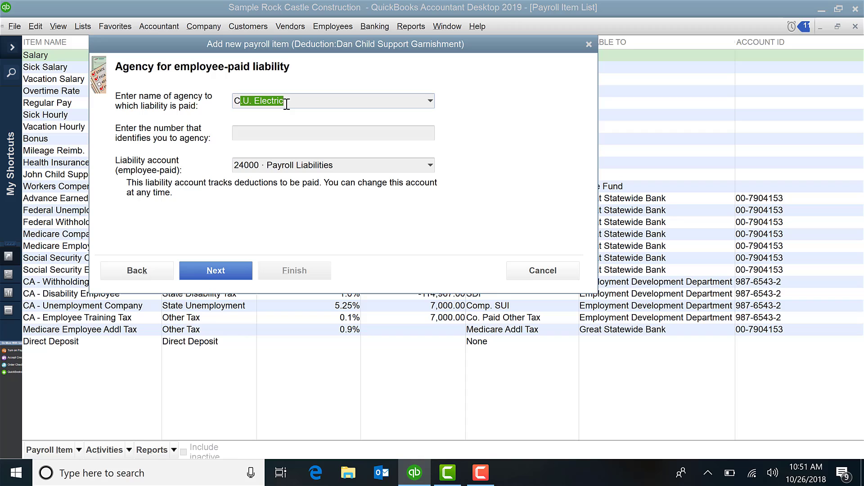
pyautogui.write('hild Su')
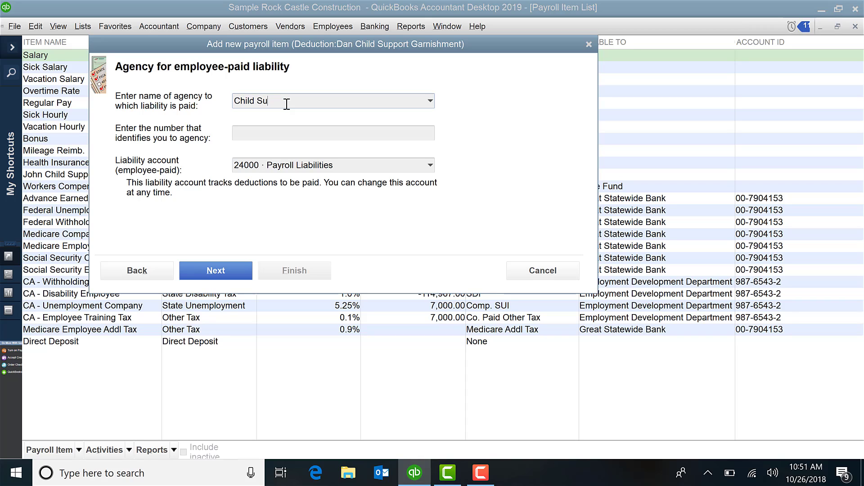
pyautogui.write('pport Agency')
pyautogui.press('Tab')
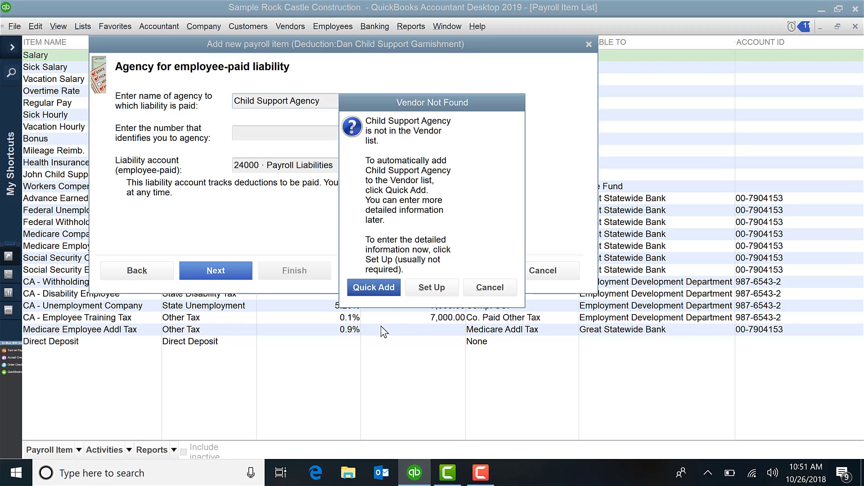
pyautogui.click(387, 290)
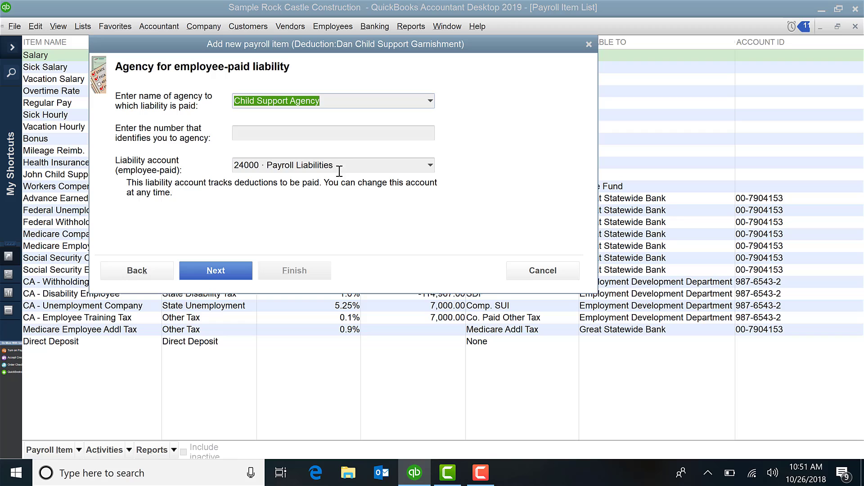
pyautogui.click(302, 139)
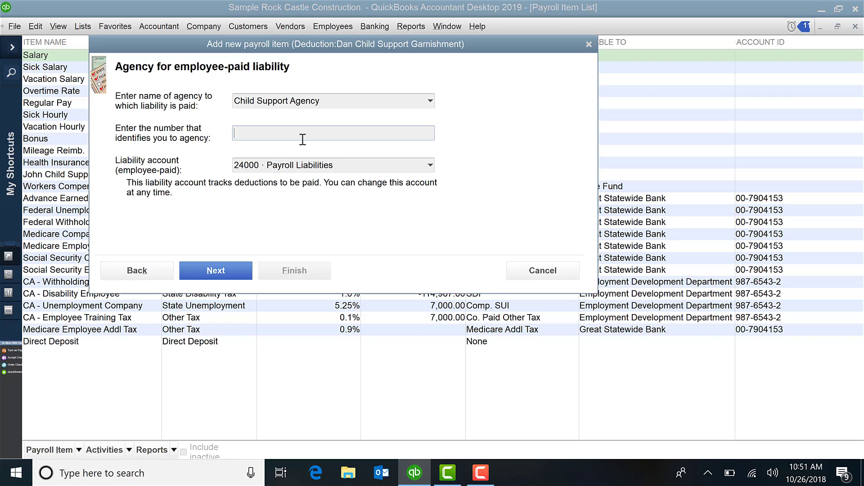
pyautogui.write('Account #')
# Create liability subaccount 'Dan Child Support' under 24000 Payroll Liabilities and save it.
pyautogui.click(359, 166)
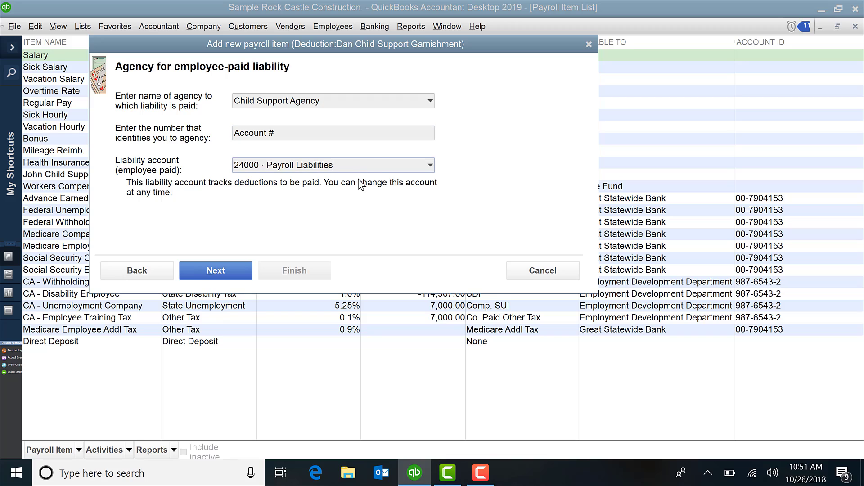
pyautogui.click(378, 161)
pyautogui.write(':Dan Chil')
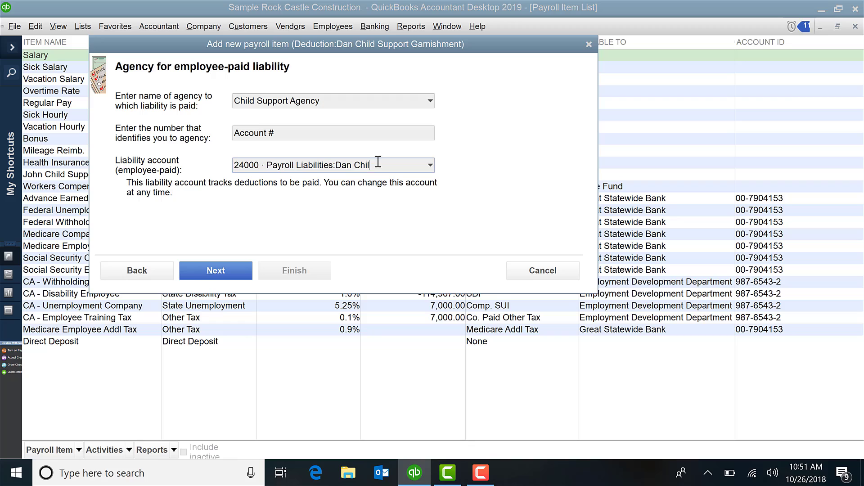
pyautogui.write('d Support')
pyautogui.press('Tab')
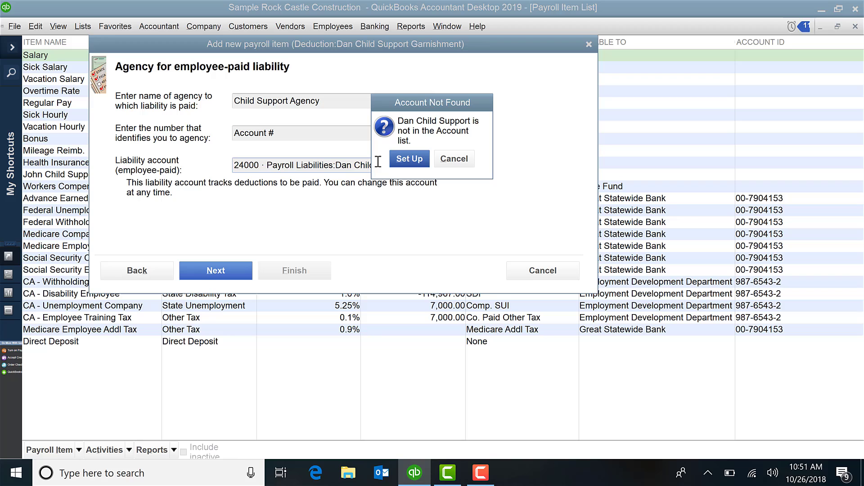
pyautogui.click(409, 158)
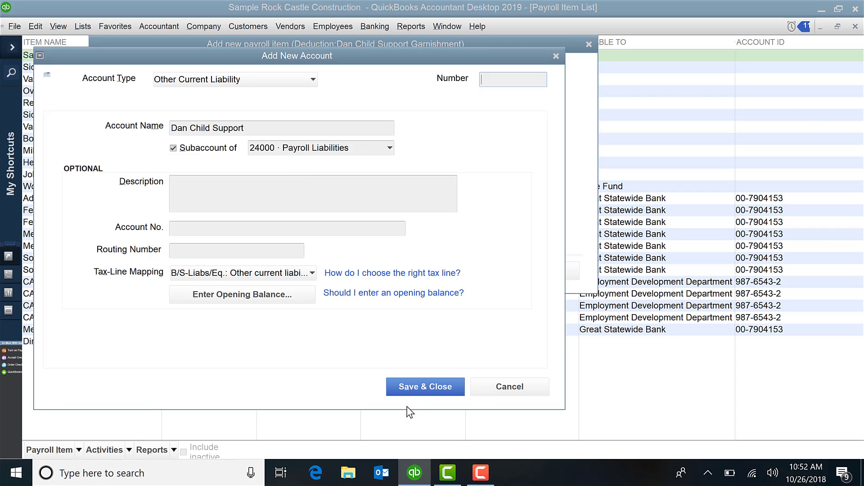
pyautogui.click(406, 387)
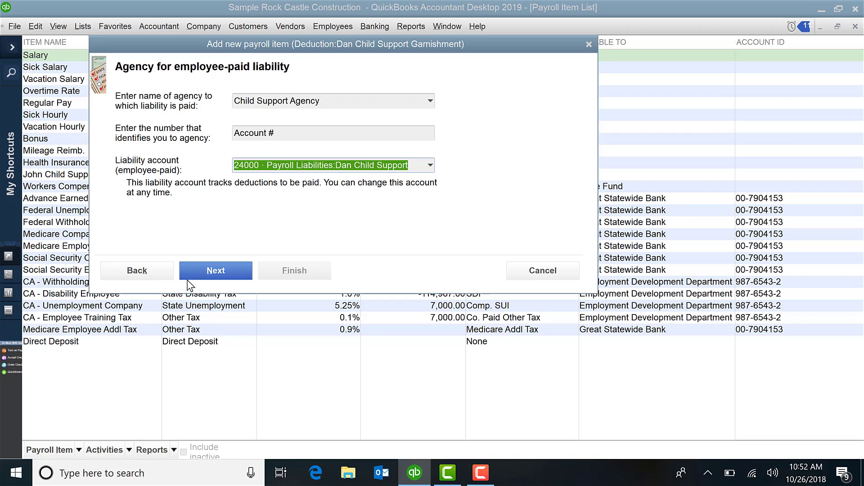
# Keep default tax and quantity settings, calculate on net pay, set default rate 100.00, and finish.
pyautogui.click(198, 270)
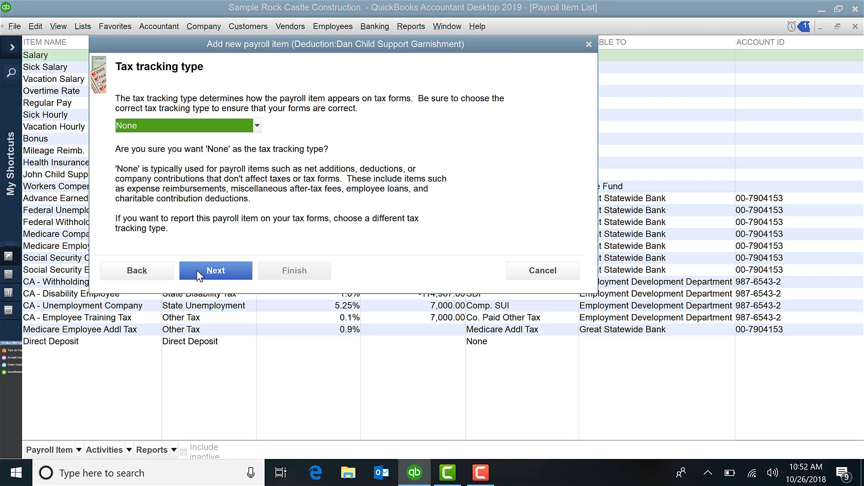
pyautogui.click(196, 270)
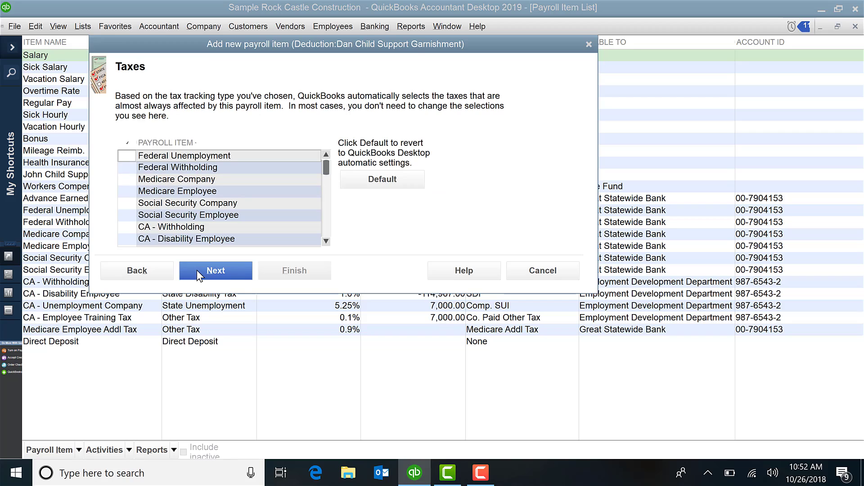
pyautogui.click(197, 270)
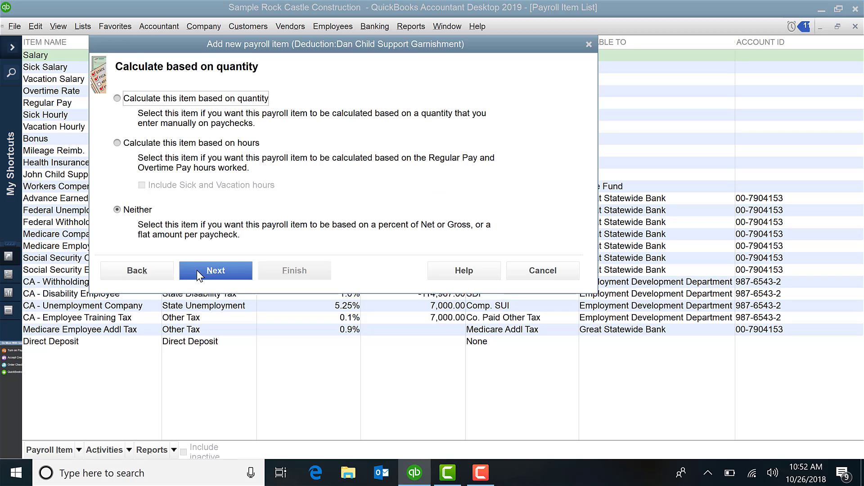
pyautogui.click(196, 270)
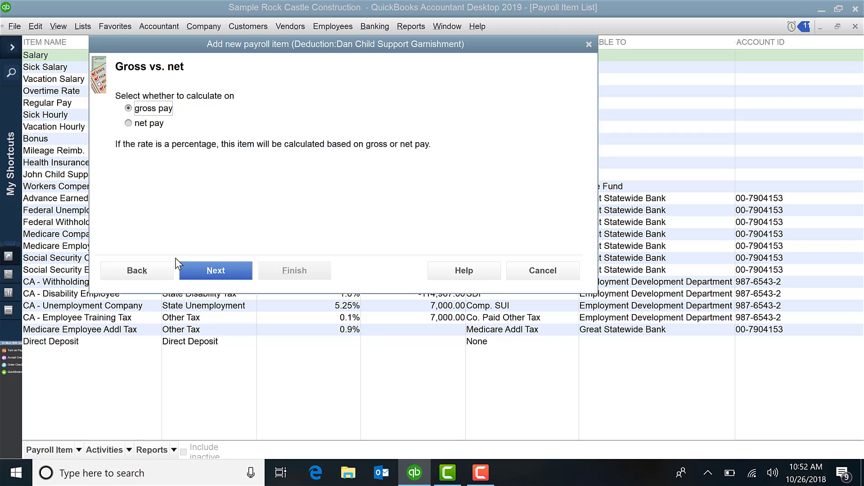
pyautogui.click(145, 124)
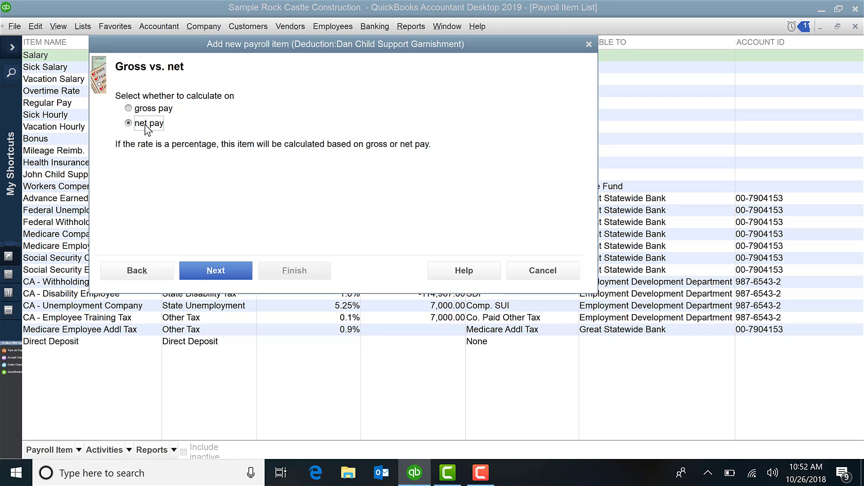
pyautogui.click(212, 271)
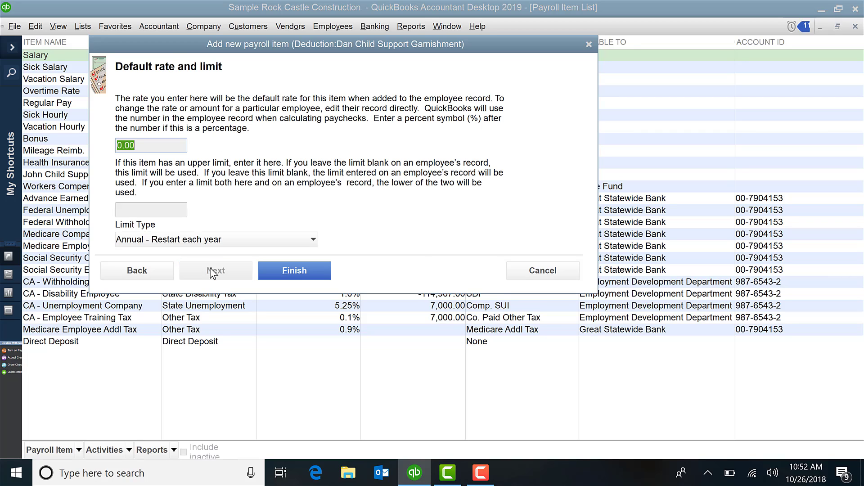
pyautogui.write('100.00')
pyautogui.click(285, 271)
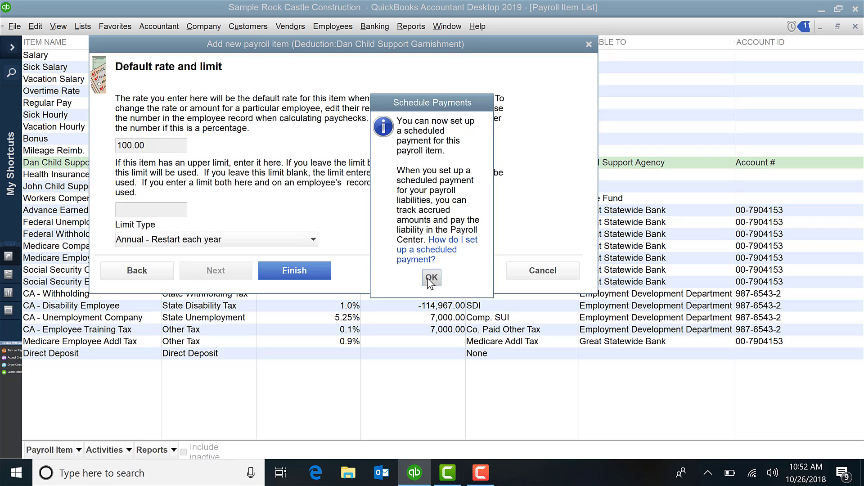
# Dismiss the scheduled payment notice and open the first employee's record in the Employee Center.
pyautogui.click(431, 278)
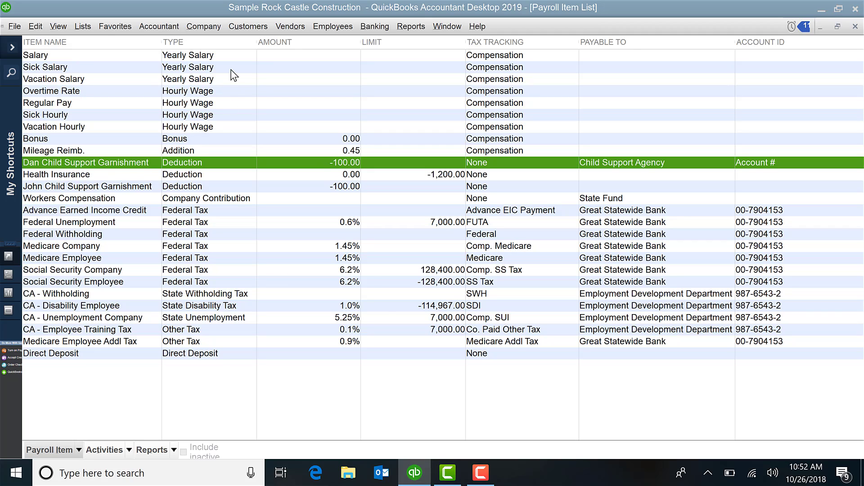
pyautogui.click(339, 25)
pyautogui.click(337, 45)
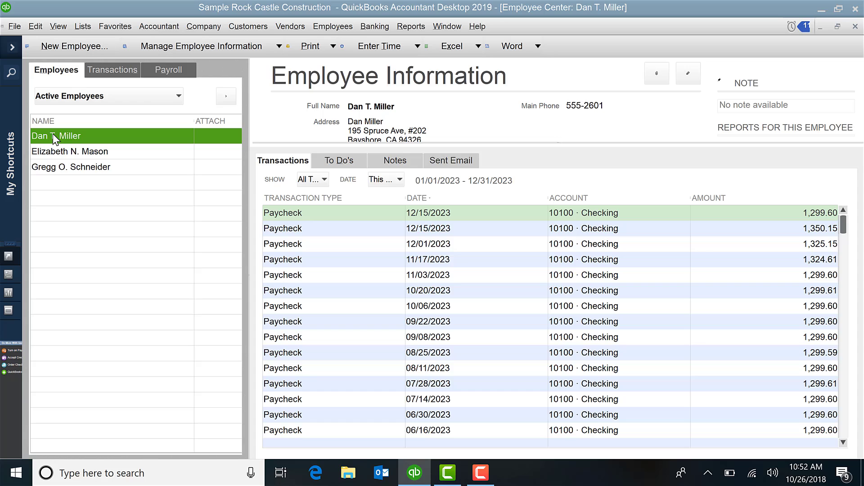
pyautogui.doubleClick(53, 135)
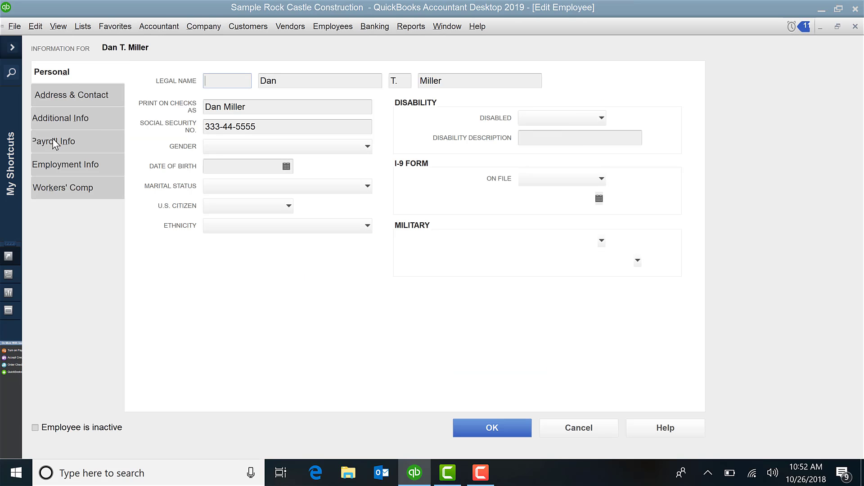
# Replace John Child Support Garnishment with Dan Child Support Garnishment in the employee's payroll deductions and save.
pyautogui.click(53, 141)
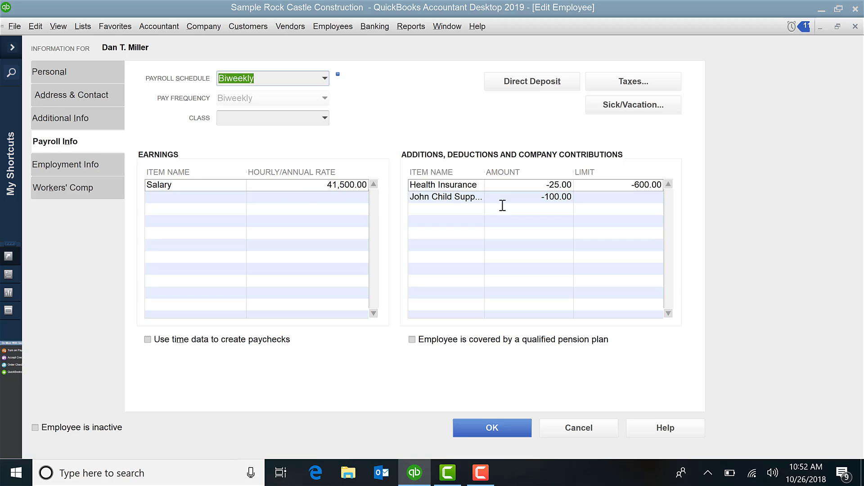
pyautogui.click(465, 198)
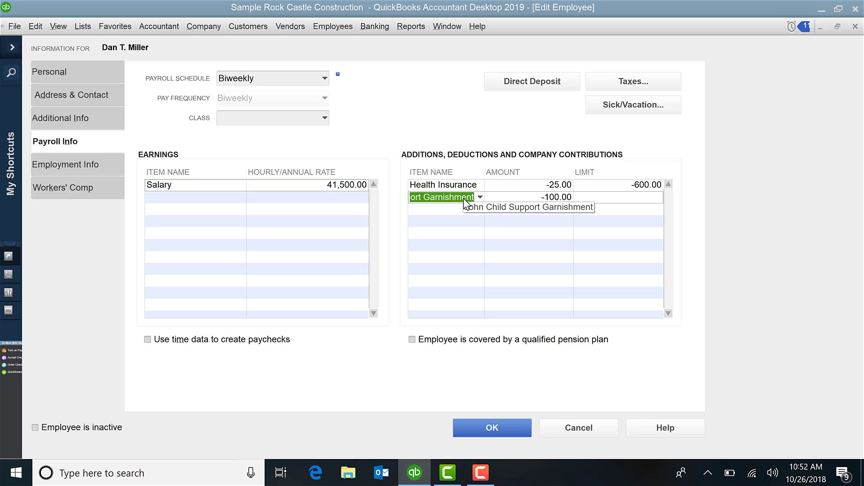
pyautogui.write('Dan')
pyautogui.press('Tab')
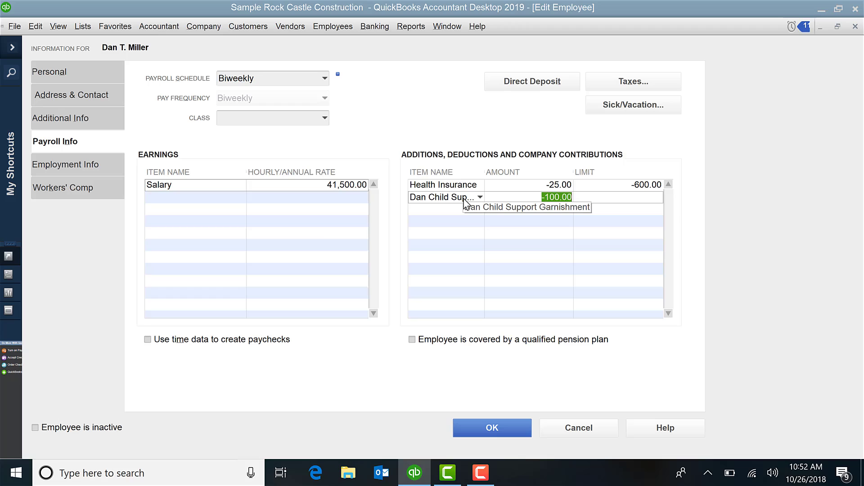
pyautogui.click(482, 422)
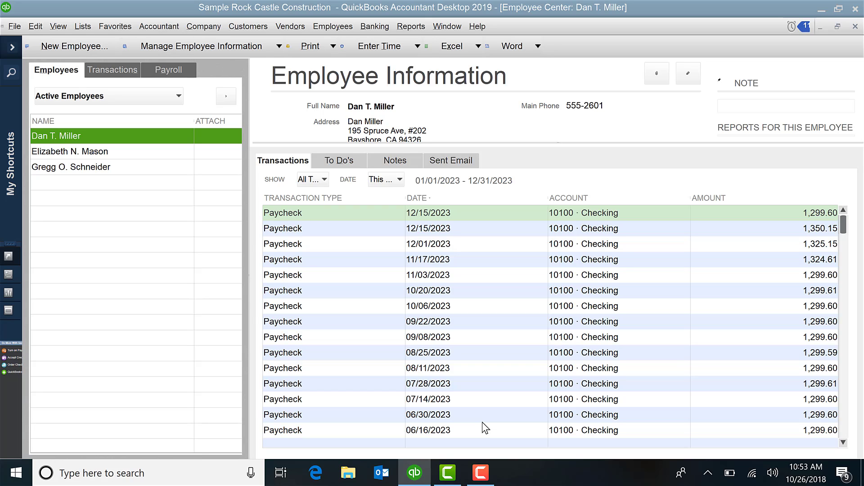
# Open the Payroll Center and launch Payroll Setup through Manage Payment Methods.
pyautogui.click(322, 29)
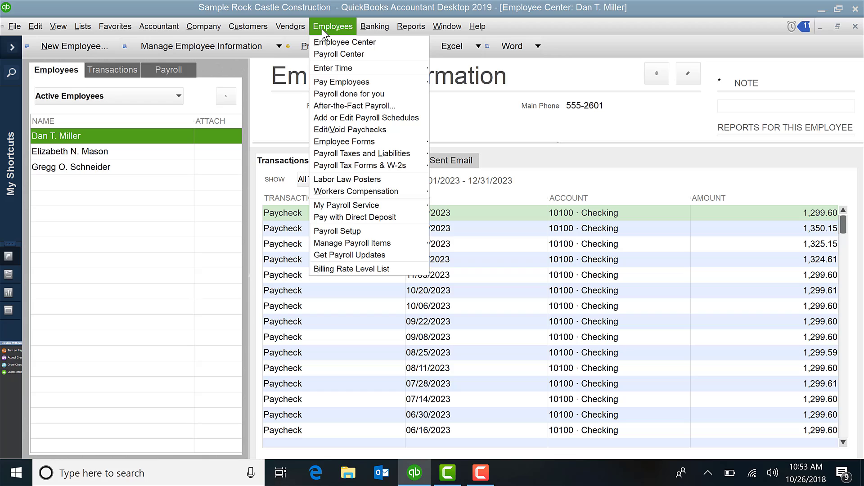
pyautogui.click(324, 52)
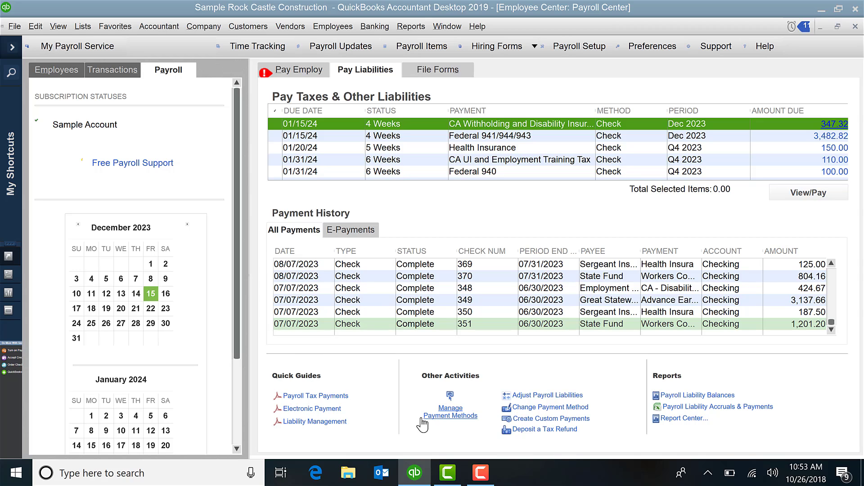
pyautogui.click(456, 421)
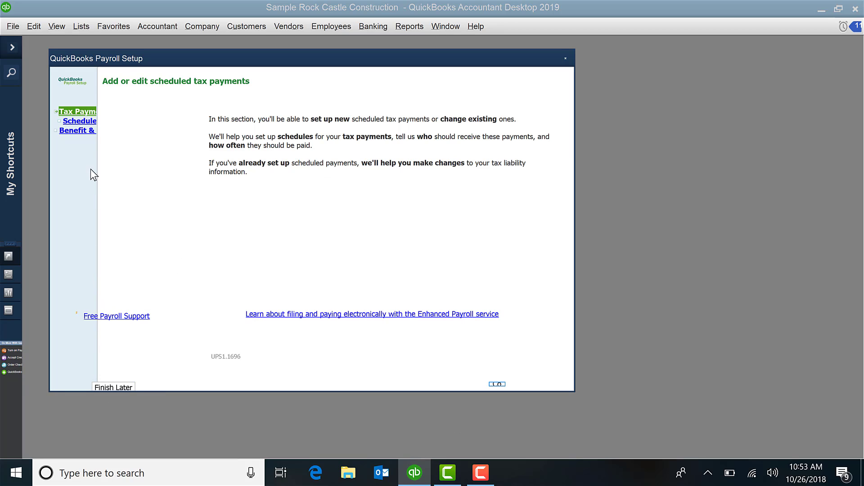
# Under Benefit & Other Payments, change the Dan Child Support Garnishment schedule to weekly on Monday.
pyautogui.click(77, 131)
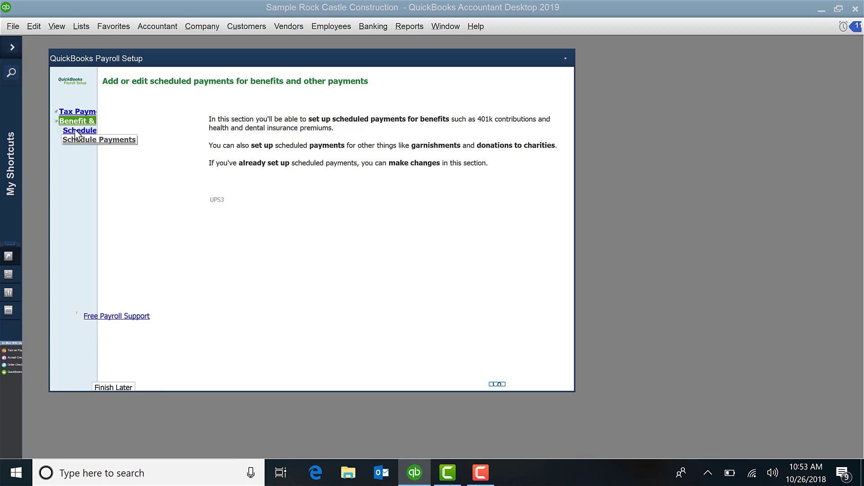
pyautogui.click(497, 386)
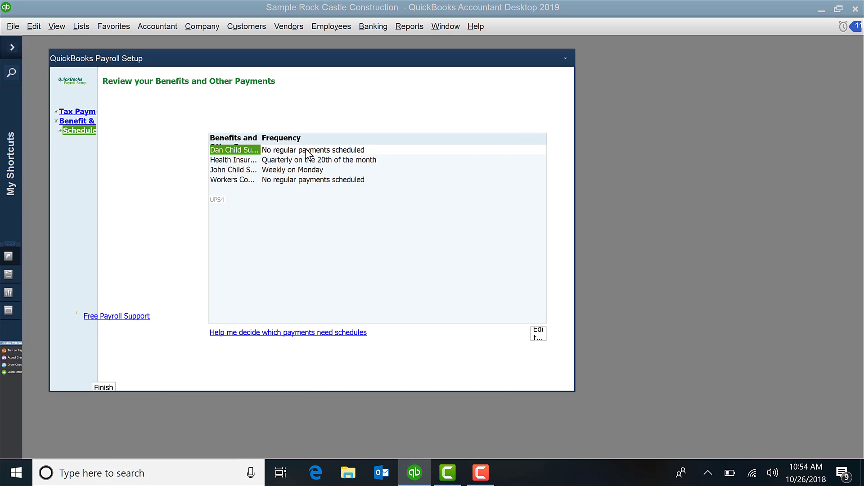
pyautogui.click(537, 333)
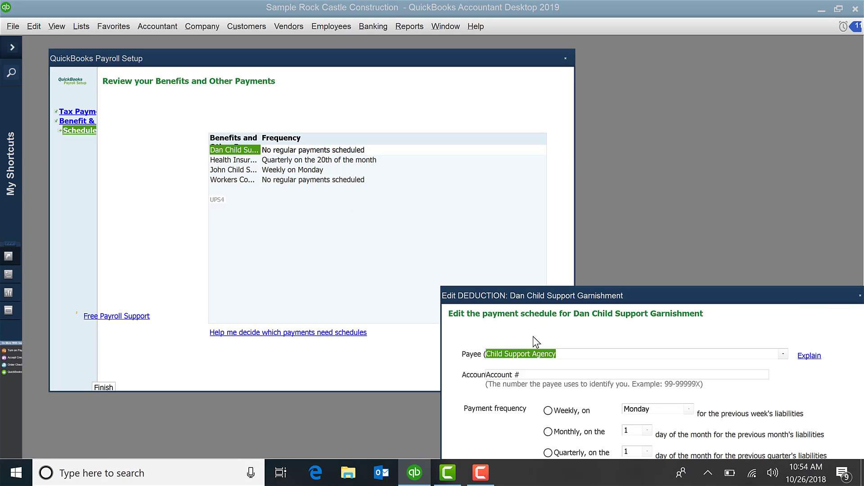
pyautogui.moveTo(511, 290); pyautogui.dragTo(226, 99)
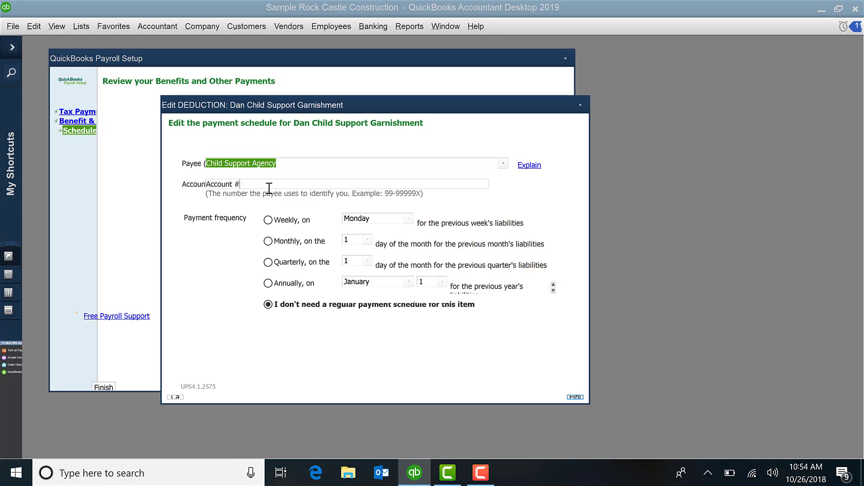
pyautogui.click(268, 220)
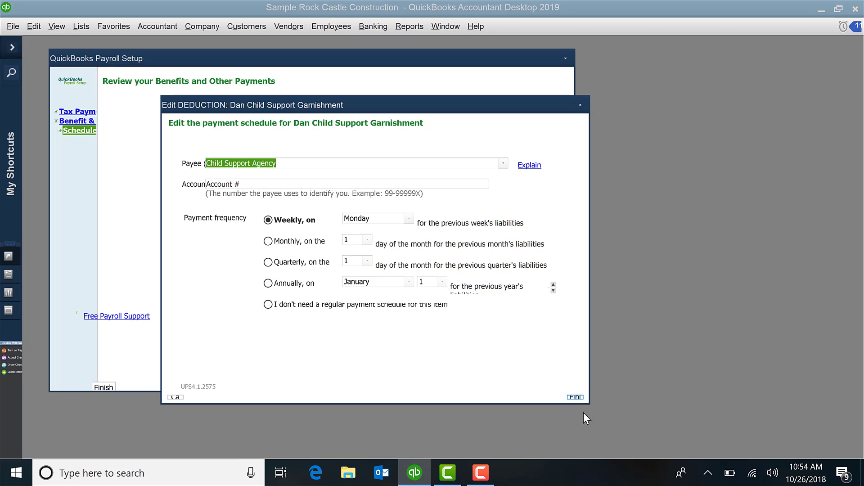
pyautogui.click(576, 397)
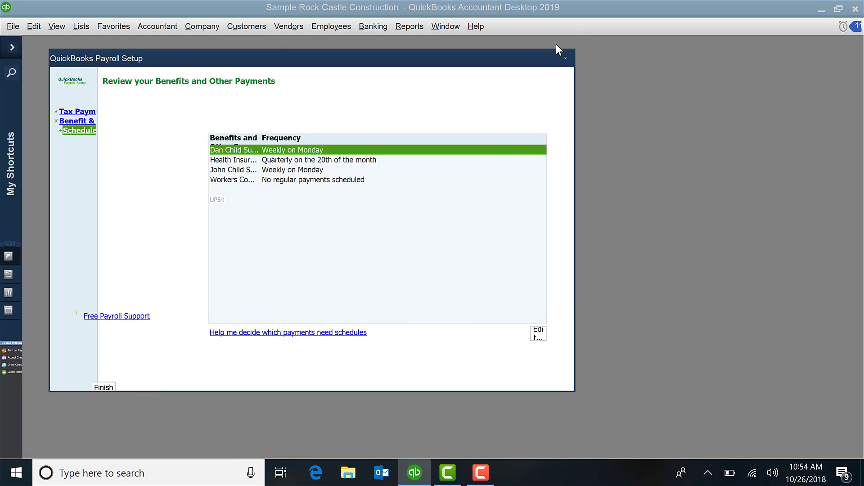
# Close Payroll Setup so the payment schedules are saved.
pyautogui.click(566, 58)
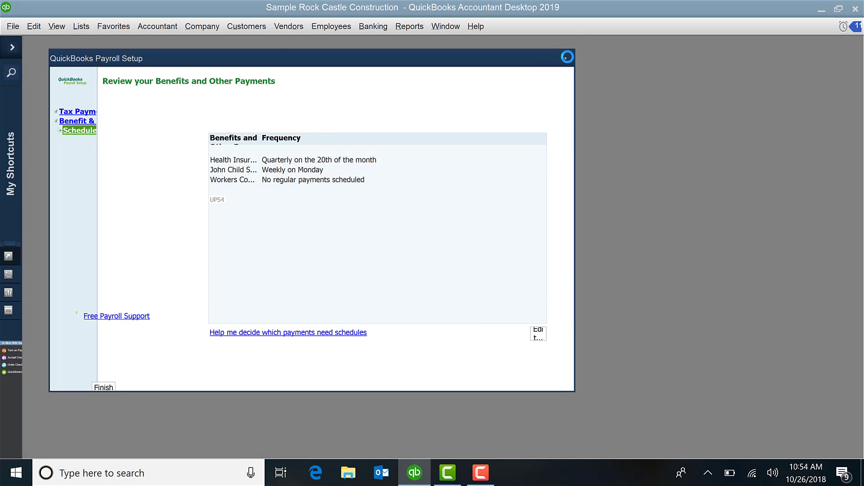